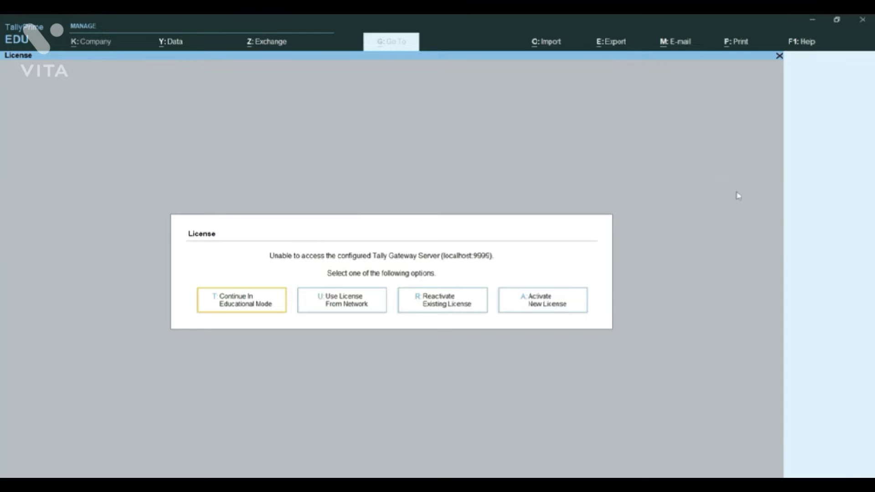
Continue in Educational Mode from the license options
key(Right)
key(Right)
key(Left)
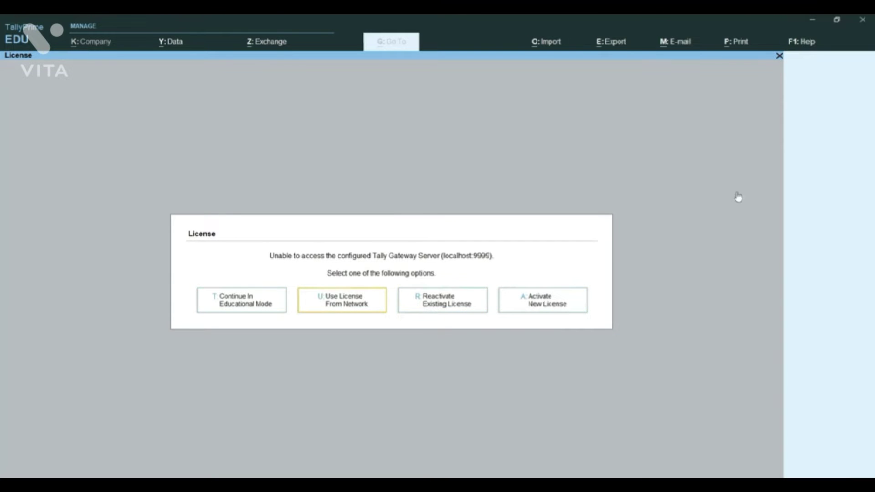
key(Left)
key(Right)
key(Right)
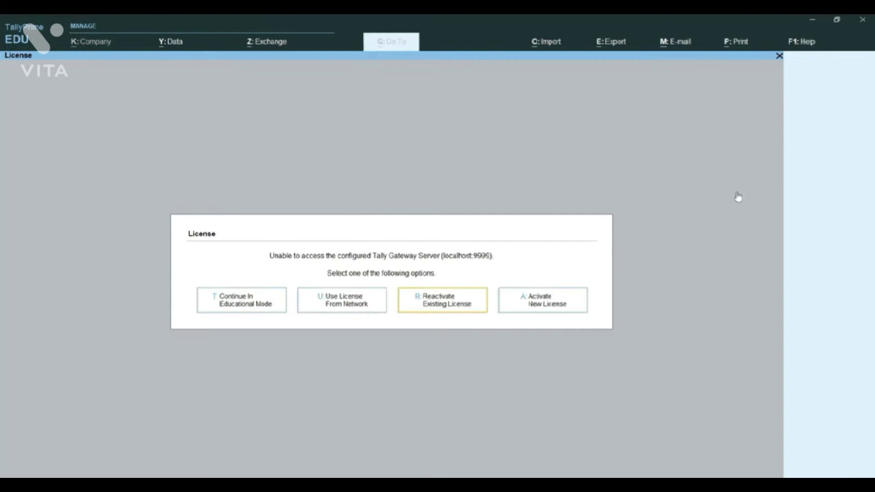
key(Left)
key(Left)
key(Right)
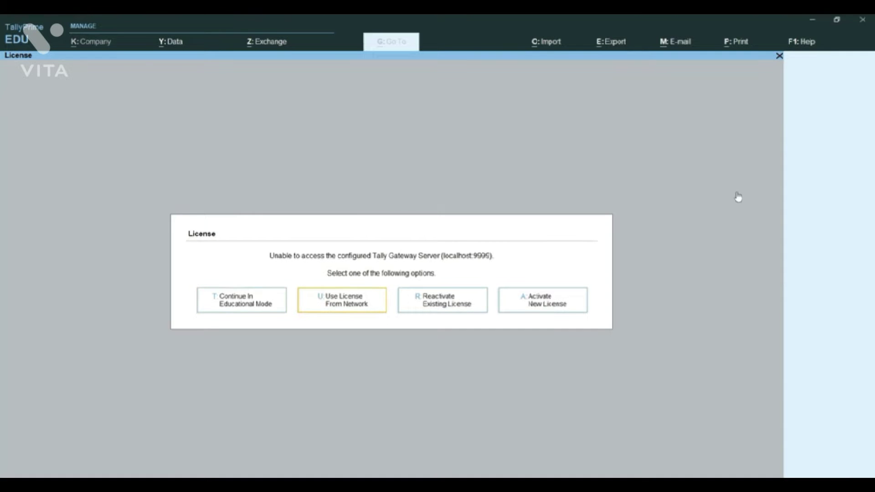
key(Left)
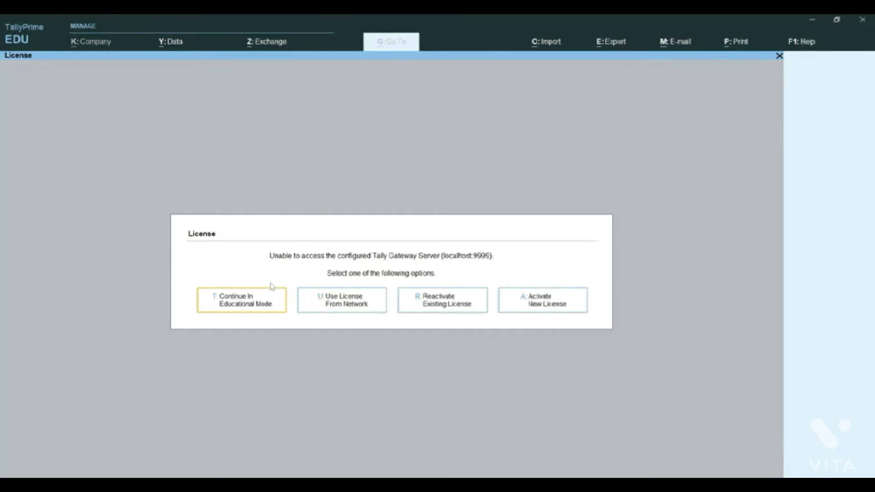
click(238, 300)
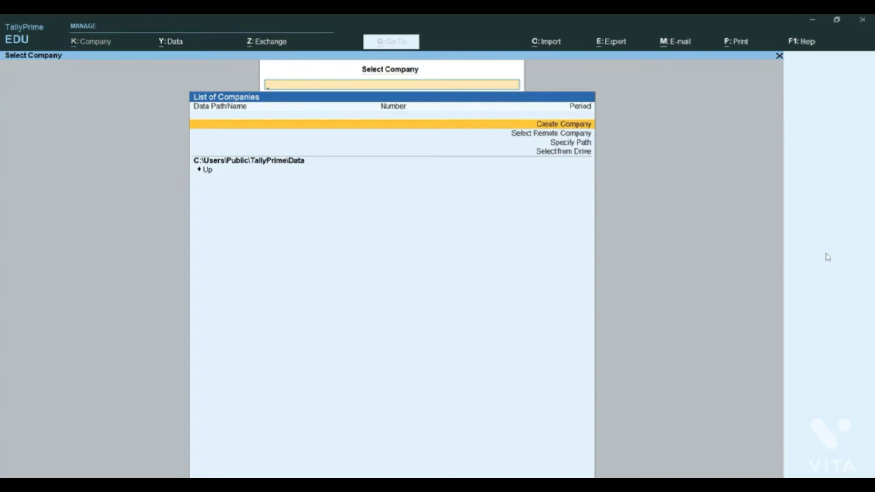
Start creating a new company from the list of companies
key(Down)
key(Up)
key(Down)
key(Down)
key(Down)
key(Up)
key(Up)
key(Up)
key(Down)
key(Up)
key(Return)
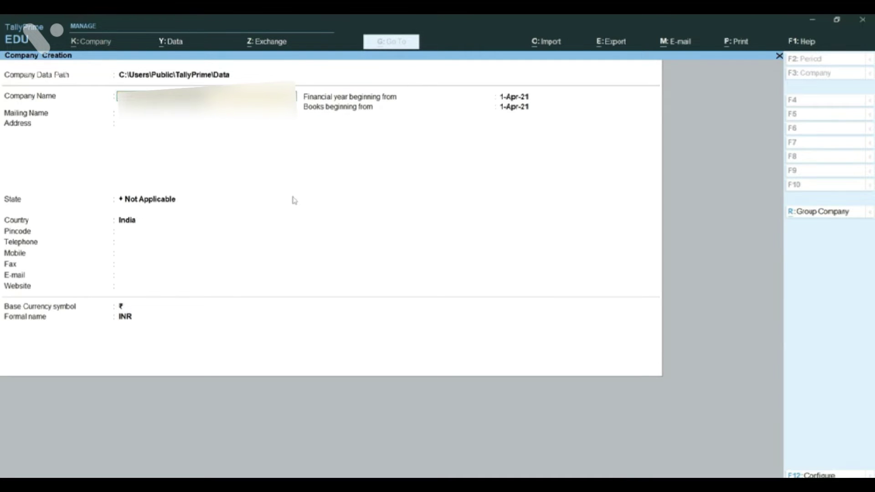
Enter STP Computer Education as the company name and mailing name, and fill in the company's address
key(Return)
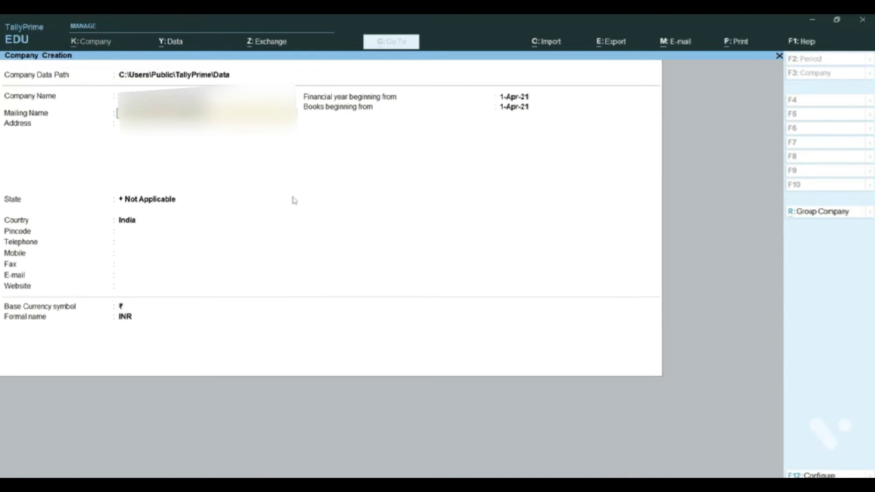
key(Return)
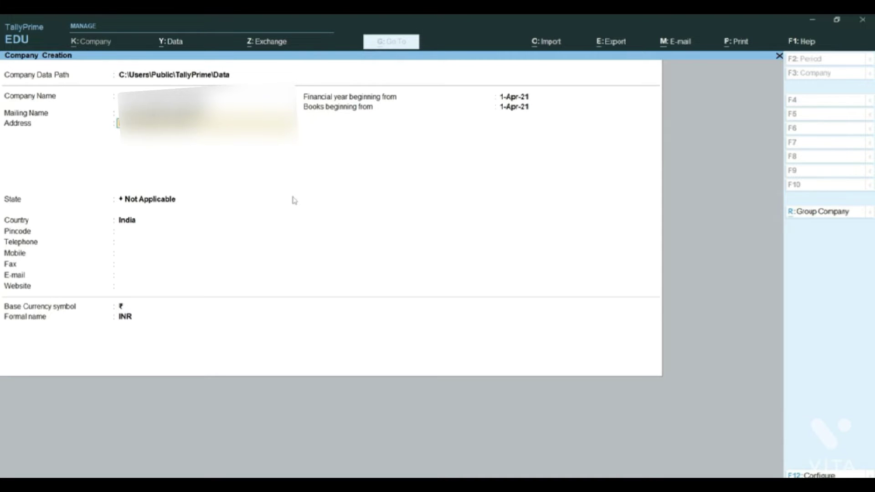
key(Return)
key(Return)
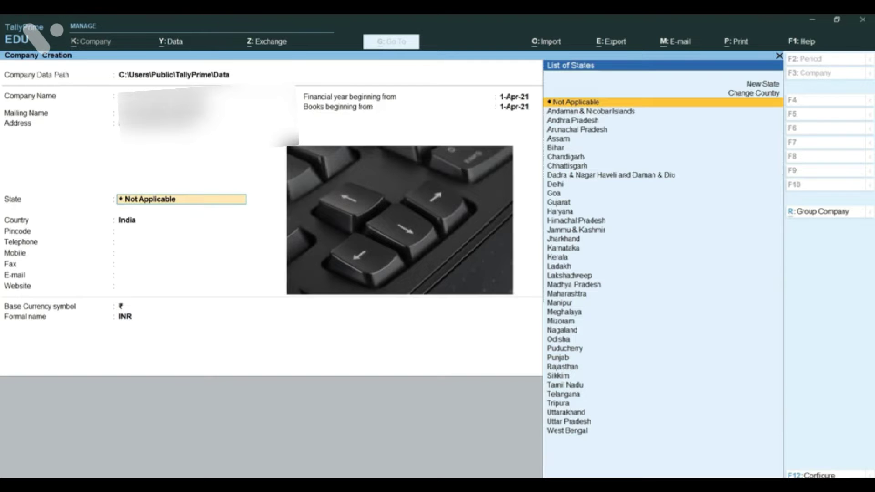
Set the company's state to Delhi
key(Down)
key(Down)
key(Down)
key(Down)
key(Down)
key(Down)
key(Down)
key(Down)
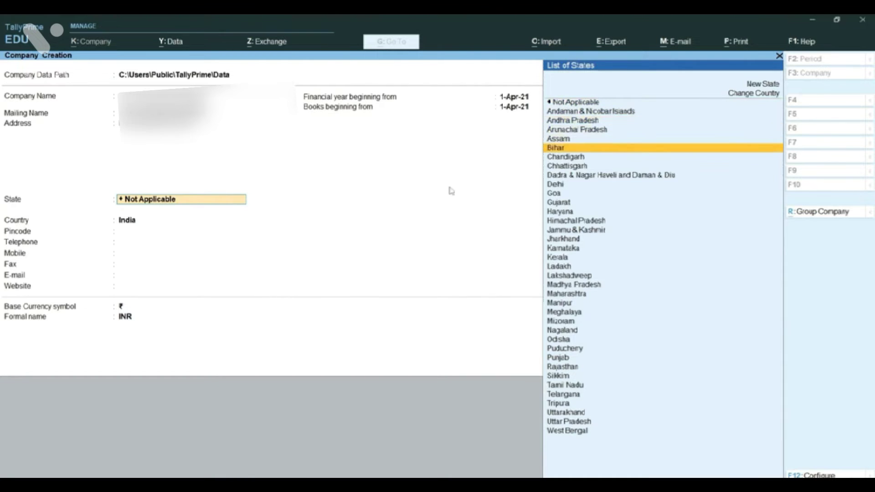
key(Down)
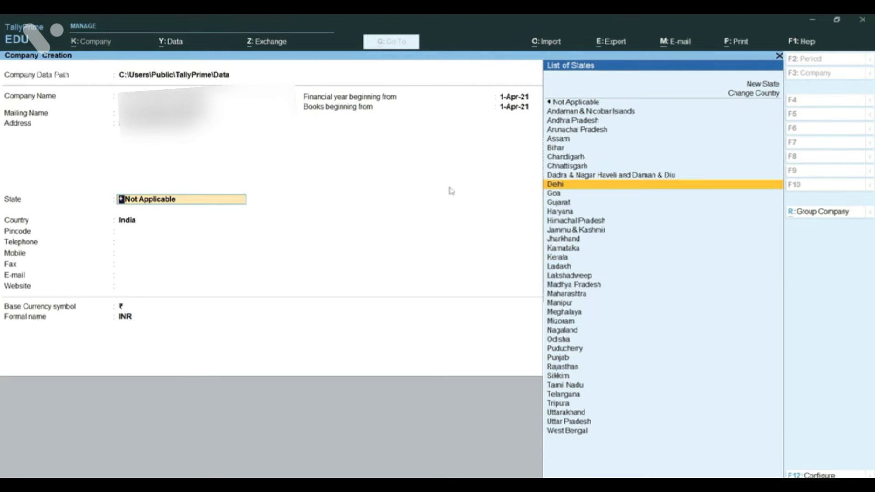
key(Up)
key(Down)
key(Return)
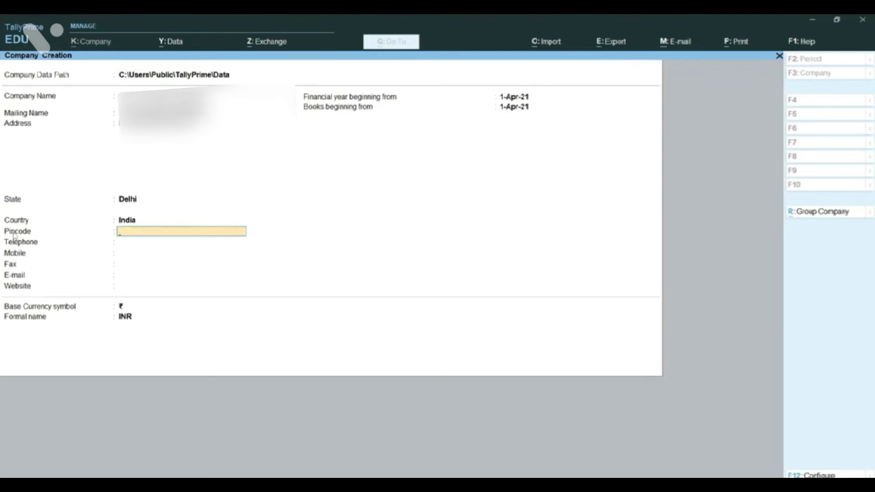
Fill in the company's pincode, telephone number and e-mail address, leaving the mobile and fax numbers empty
text(110008)
key(Return)
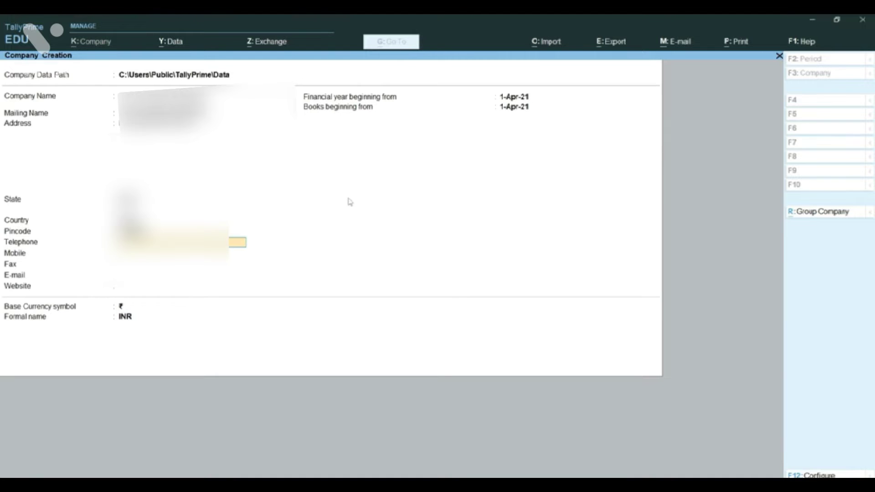
text(123456789)
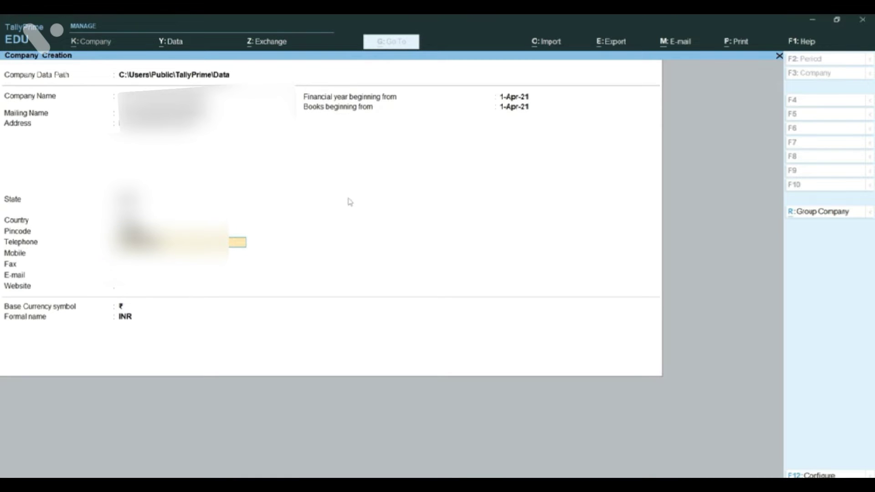
key(Return)
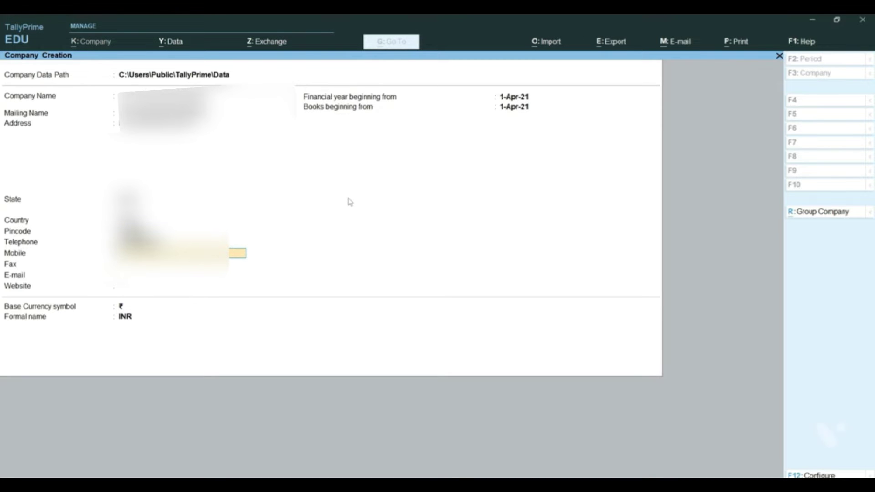
key(Return)
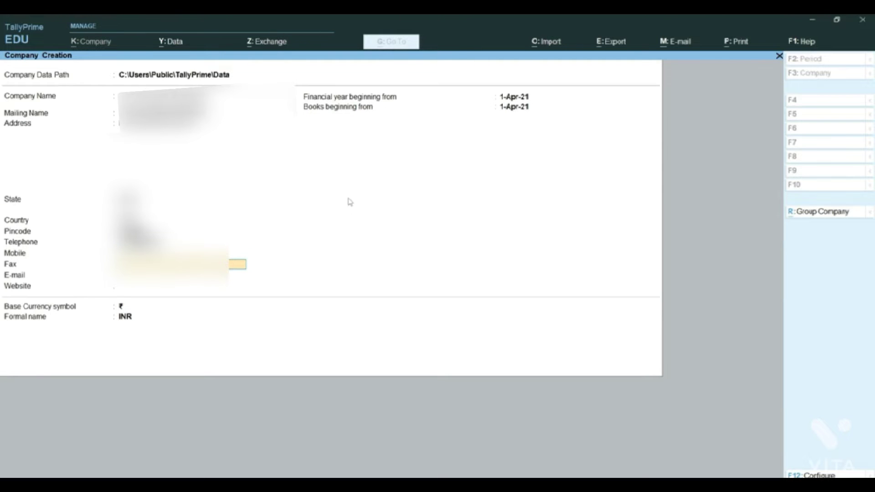
key(Return)
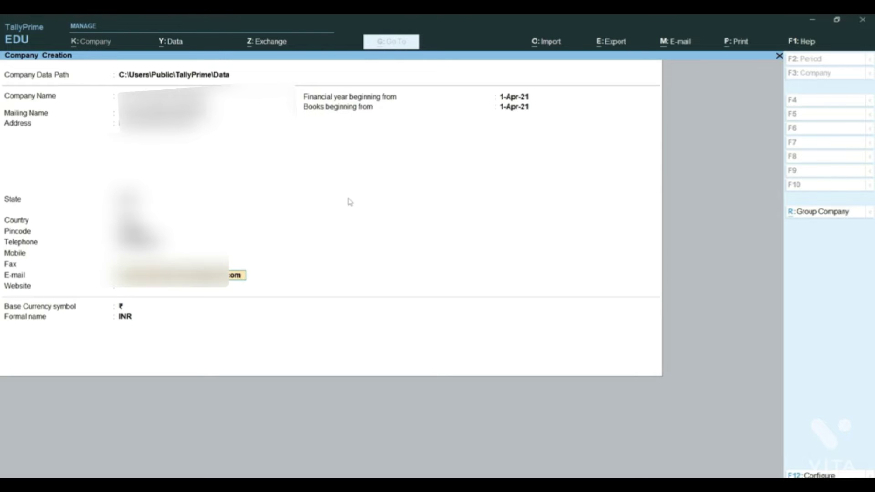
key(Return)
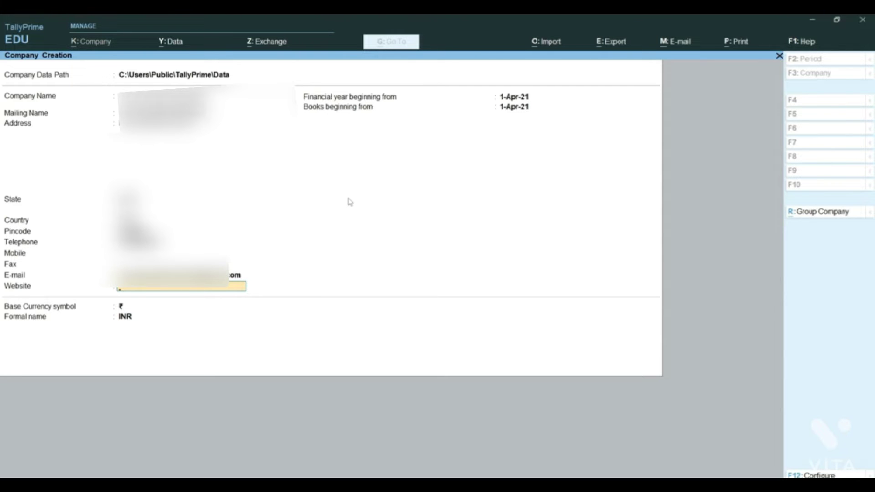
Enter stpcomputereducation.com as the company's website
text(stpcomputer)
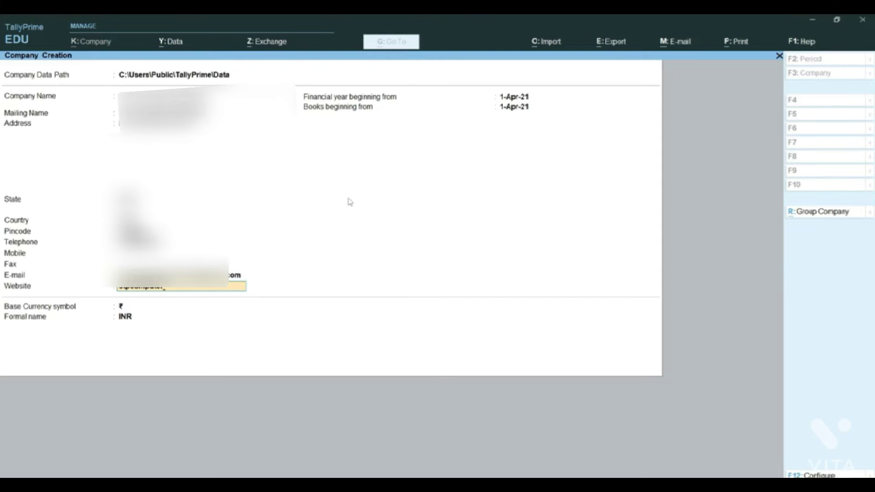
text(education.co)
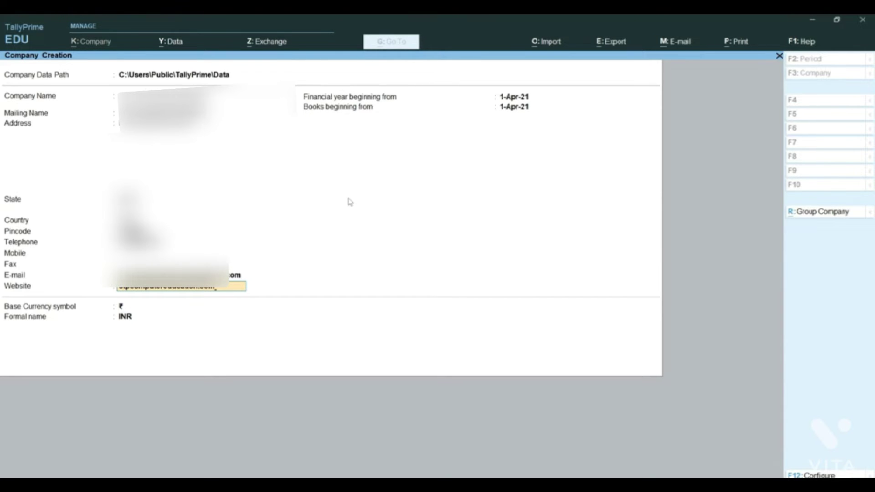
text(m)
key(Return)
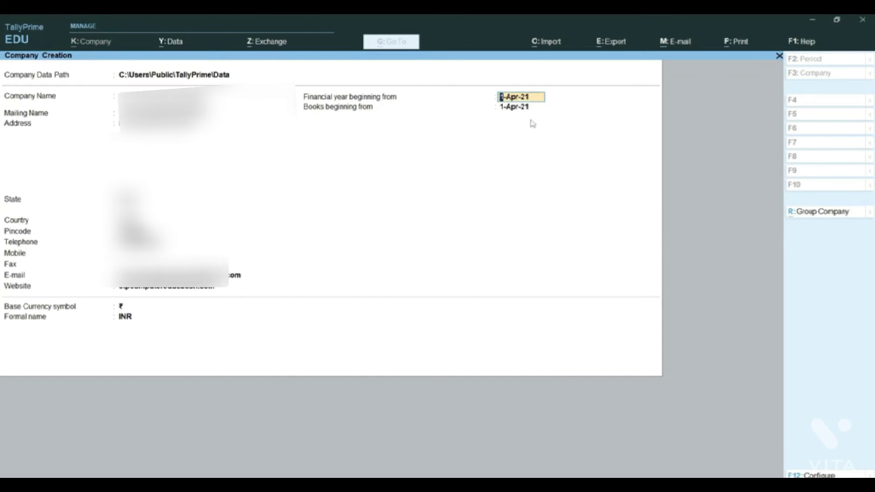
Keep 1-Apr-21 for the financial year and books and ₹ / INR as base currency, and accept the company creation
key(Return)
key(Return)
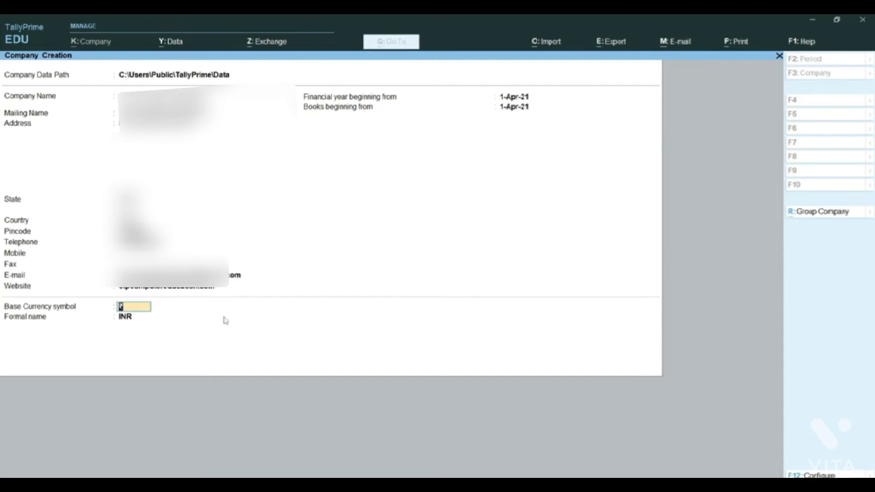
key(Return)
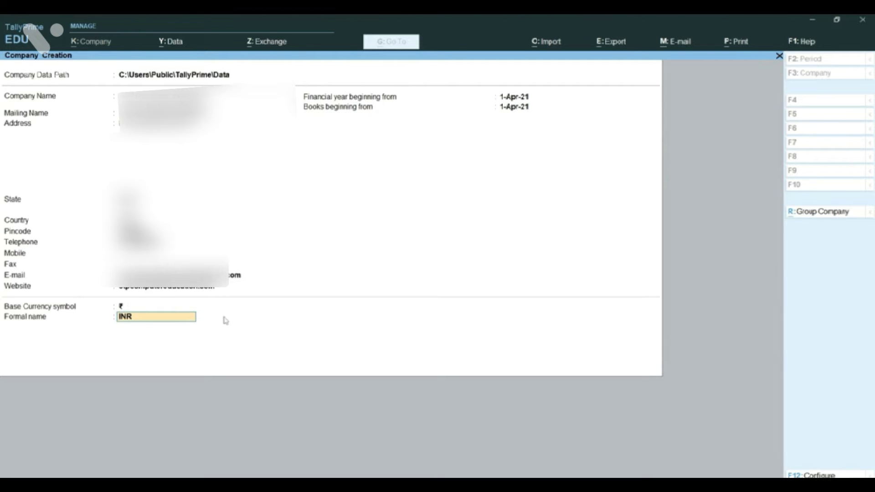
key(Return)
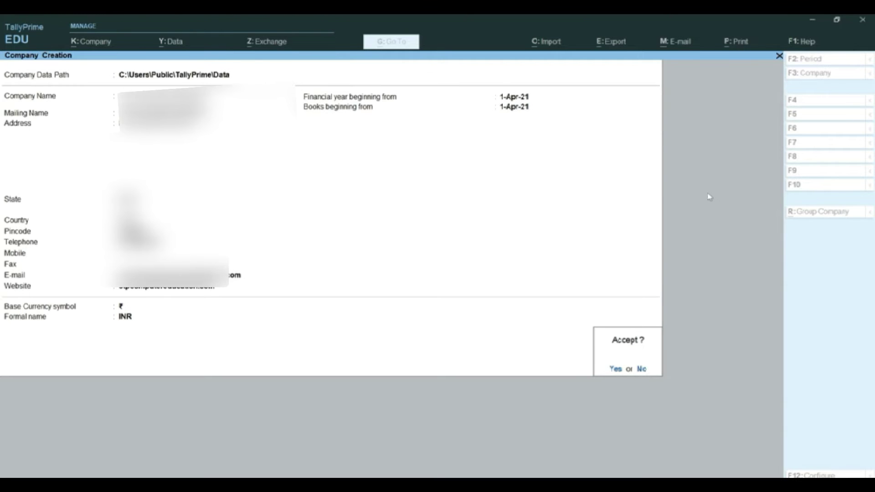
key(Return)
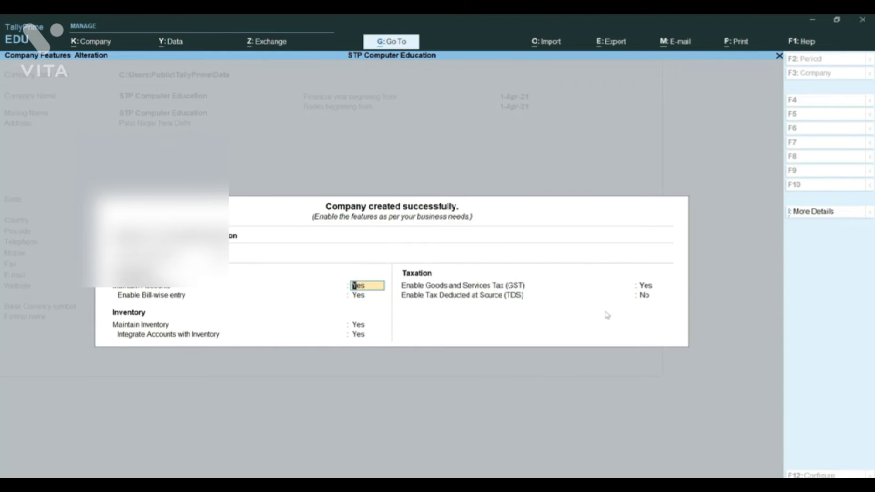
Keep the accounts and inventory features at Yes, set GST to No, leave TDS at No, and accept the company features
key(Return)
key(Return)
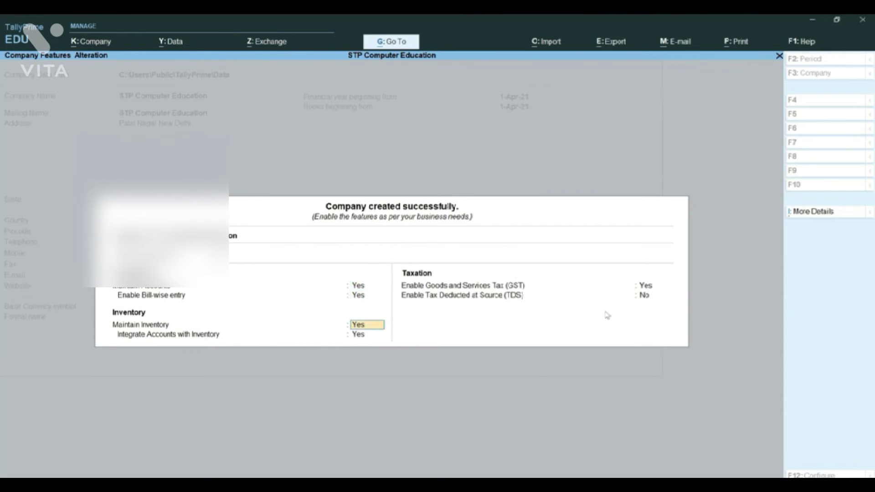
key(Return)
key(Return)
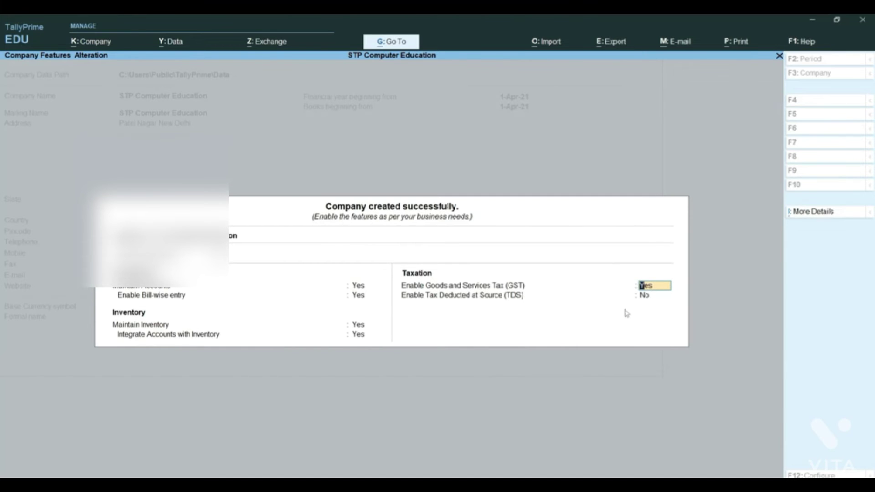
text(no)
key(Return)
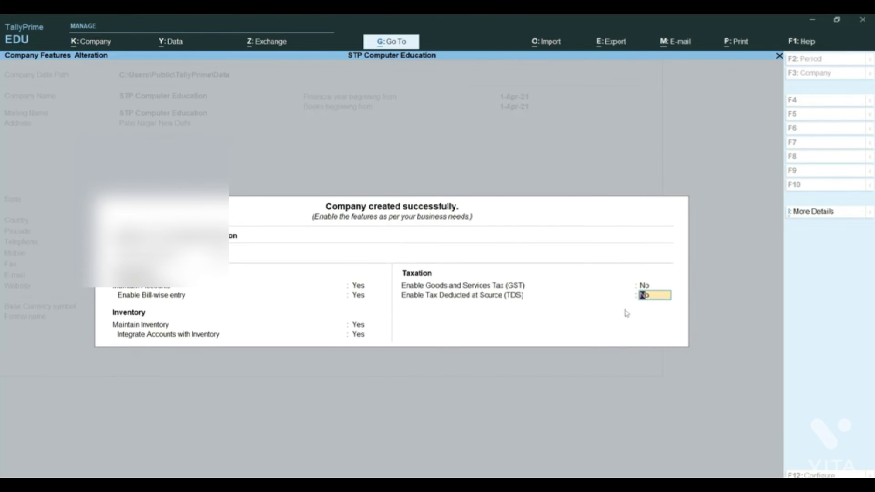
key(Return)
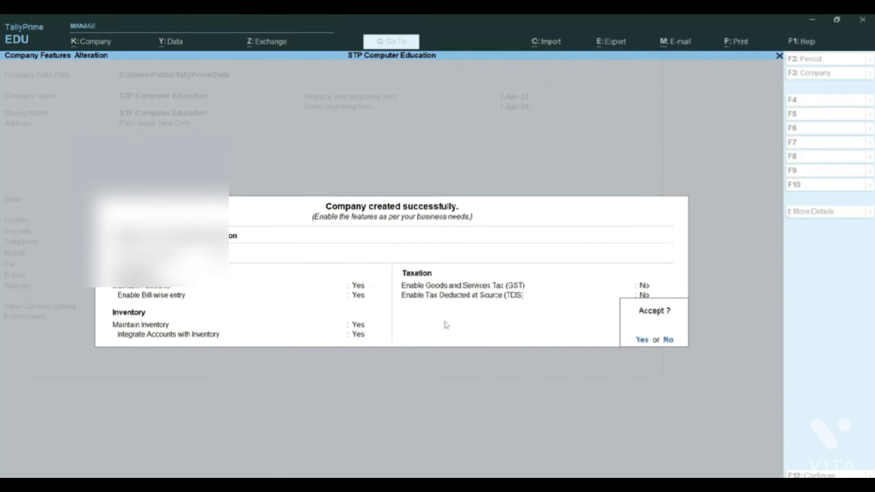
key(Return)
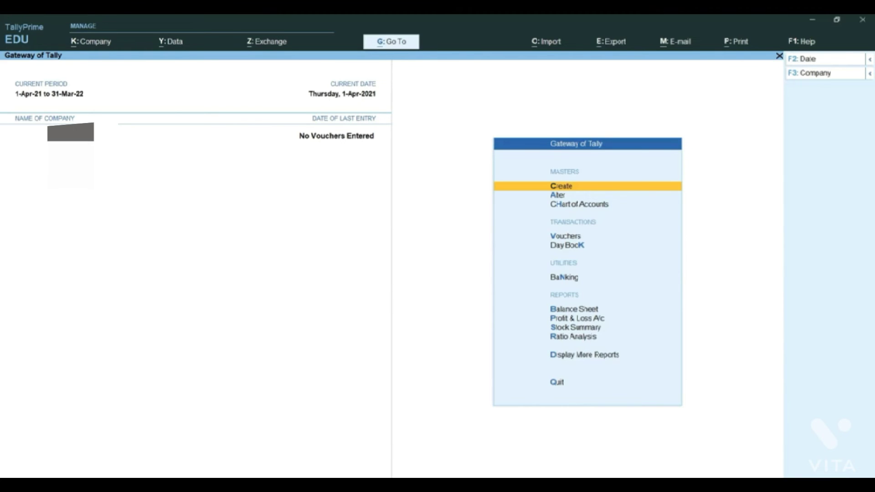
Open the company STP Computer Education for alteration
click(93, 44)
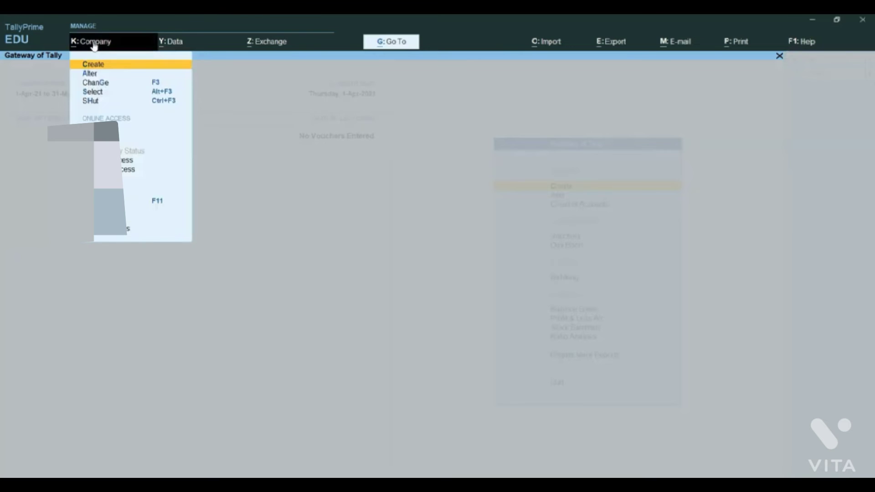
click(94, 47)
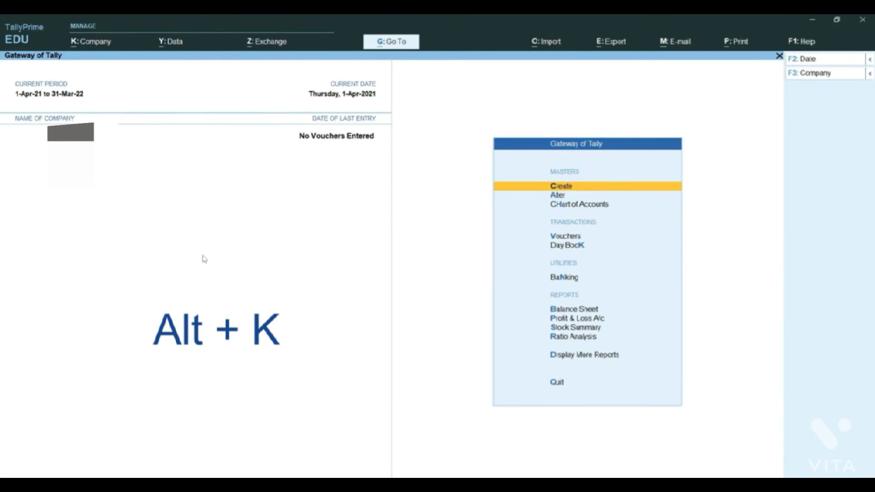
key(alt)
key(alt+k)
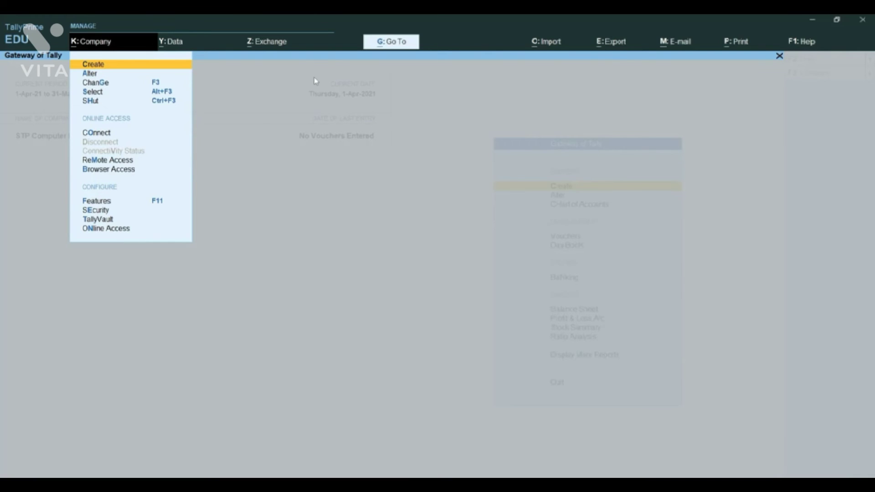
key(Down)
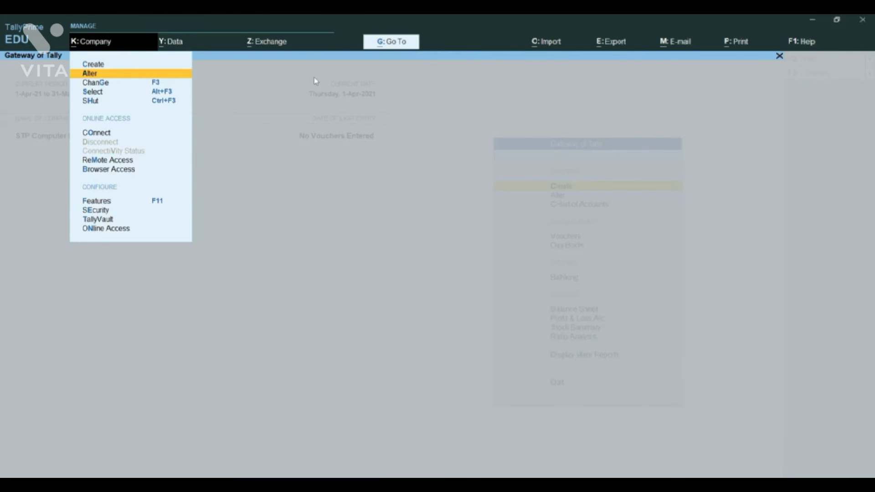
key(Return)
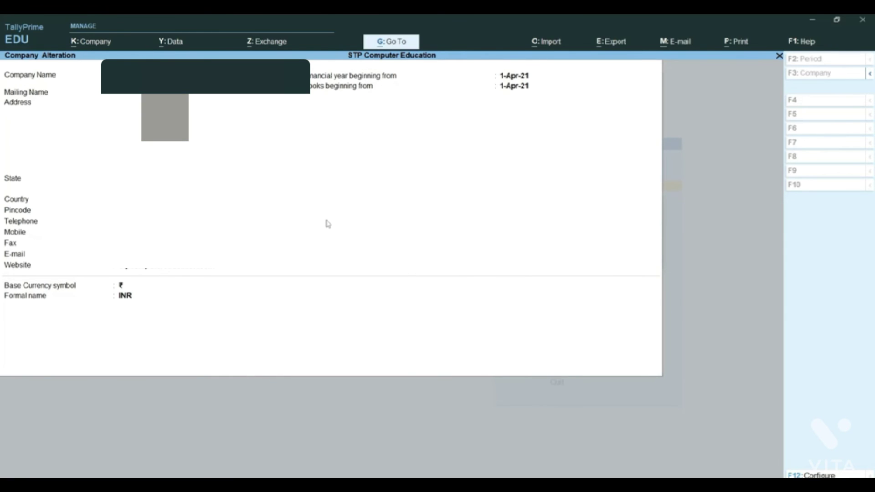
Change the company name and mailing name to Education Center and save the company alteration
key(Return)
key(Return)
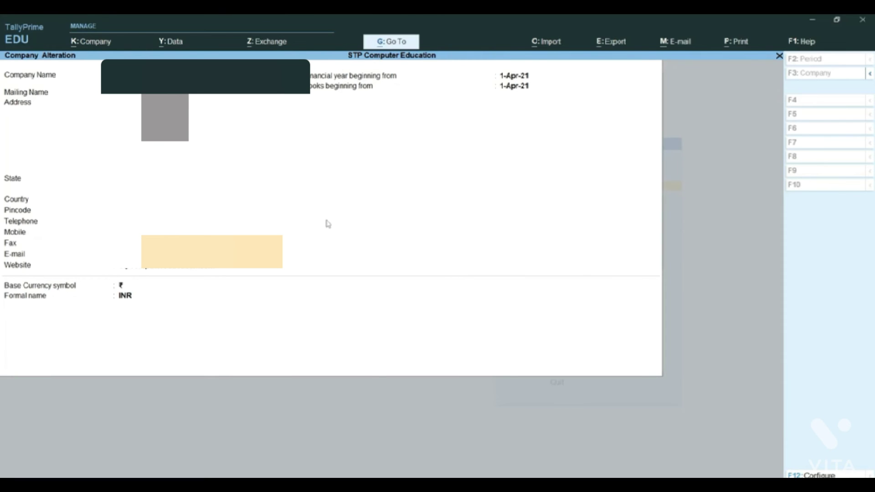
key(ctrl+a)
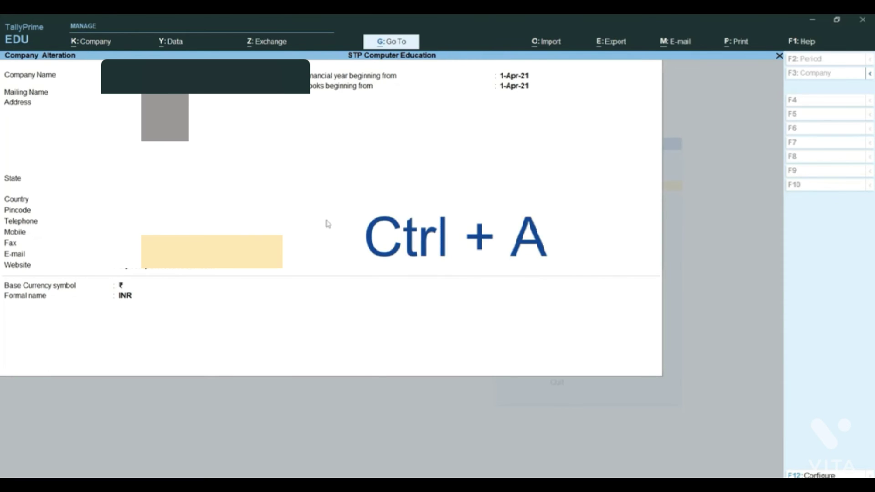
key(ctrl)
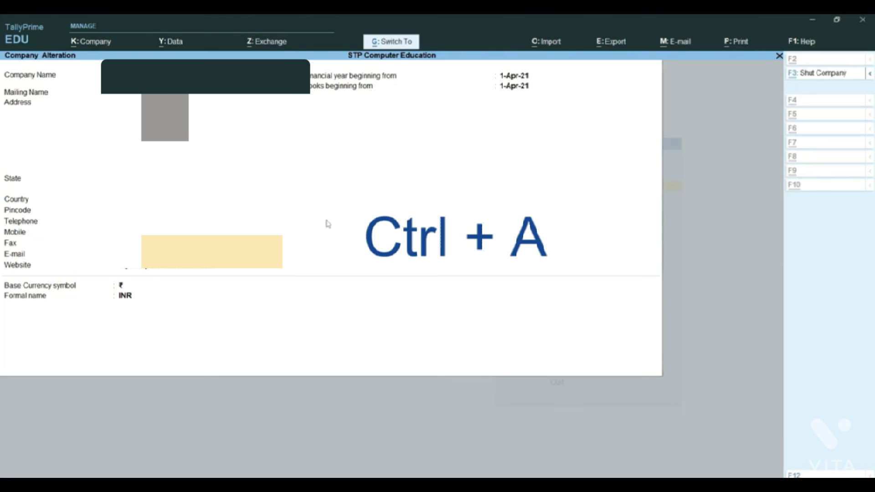
key(ctrl+a)
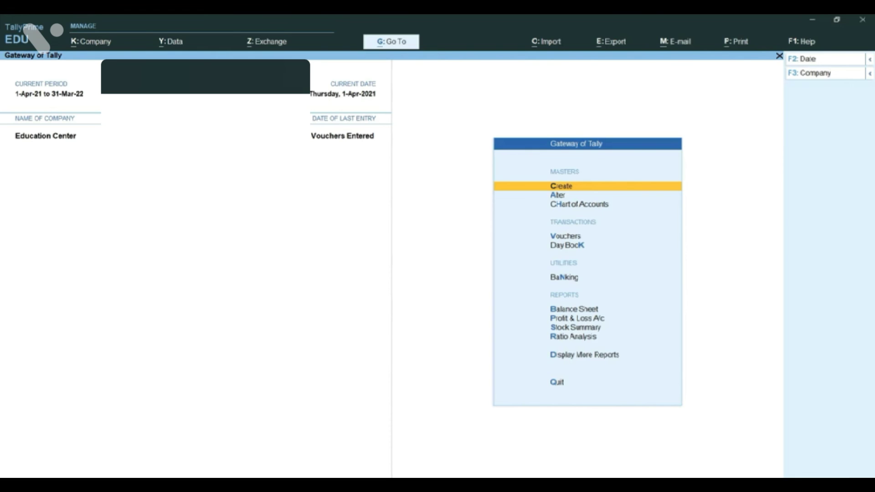
Open the company Education Center for alteration and delete it, confirming the deletion both times
click(91, 46)
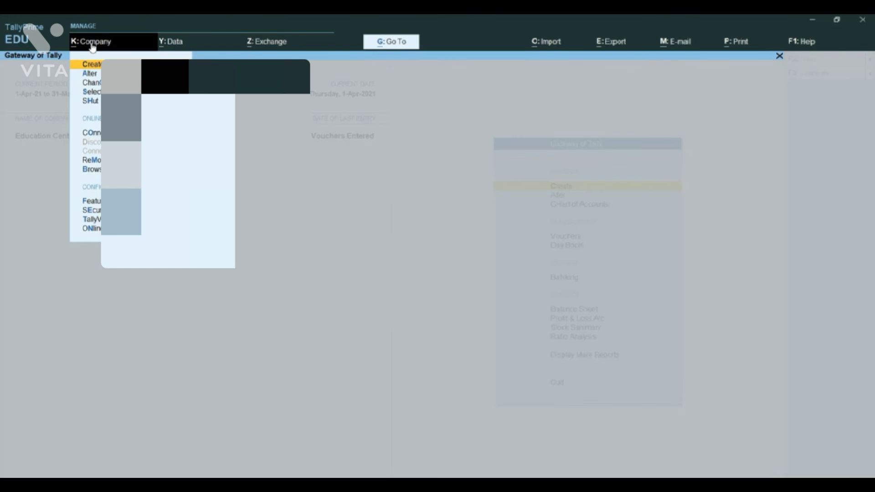
key(Down)
key(Return)
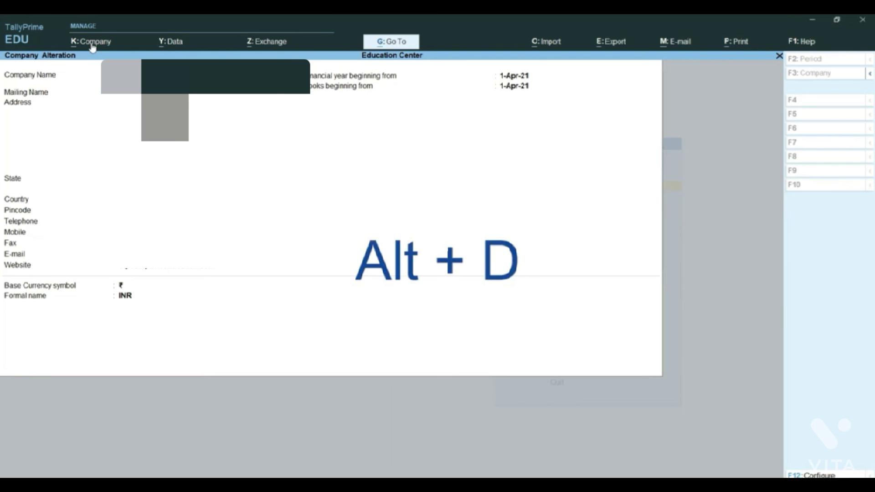
key(alt)
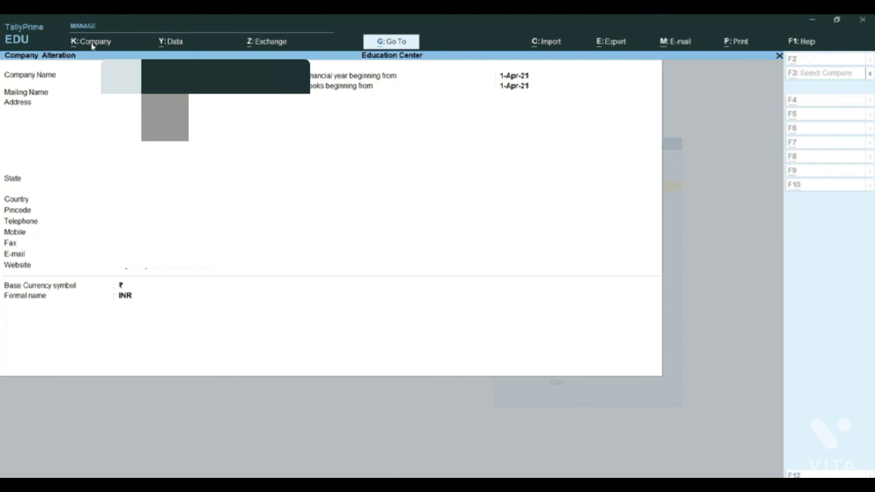
key(alt+d)
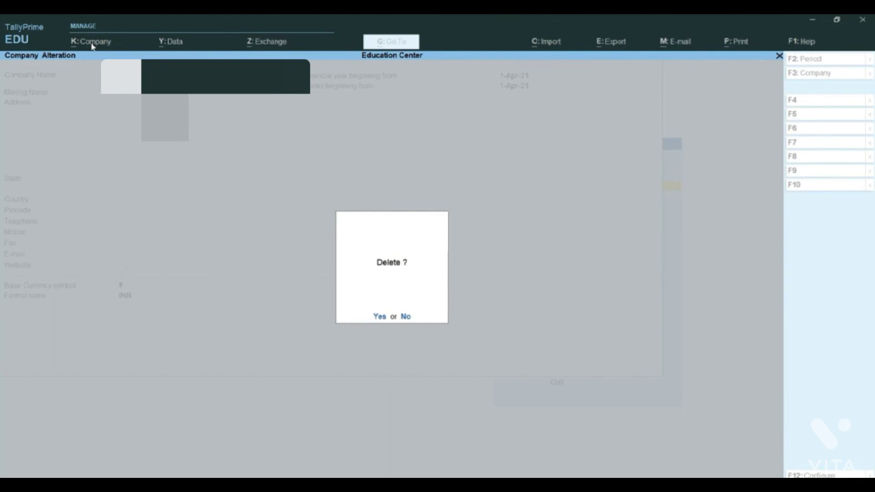
key(y)
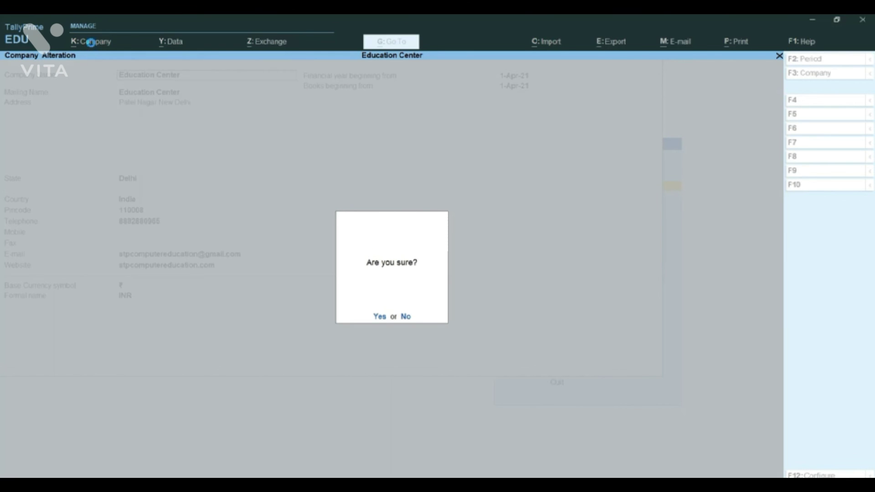
key(y)
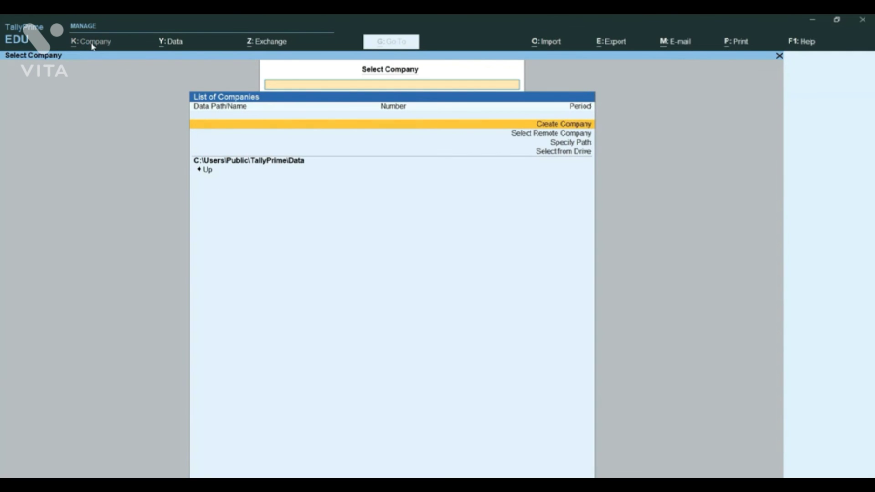